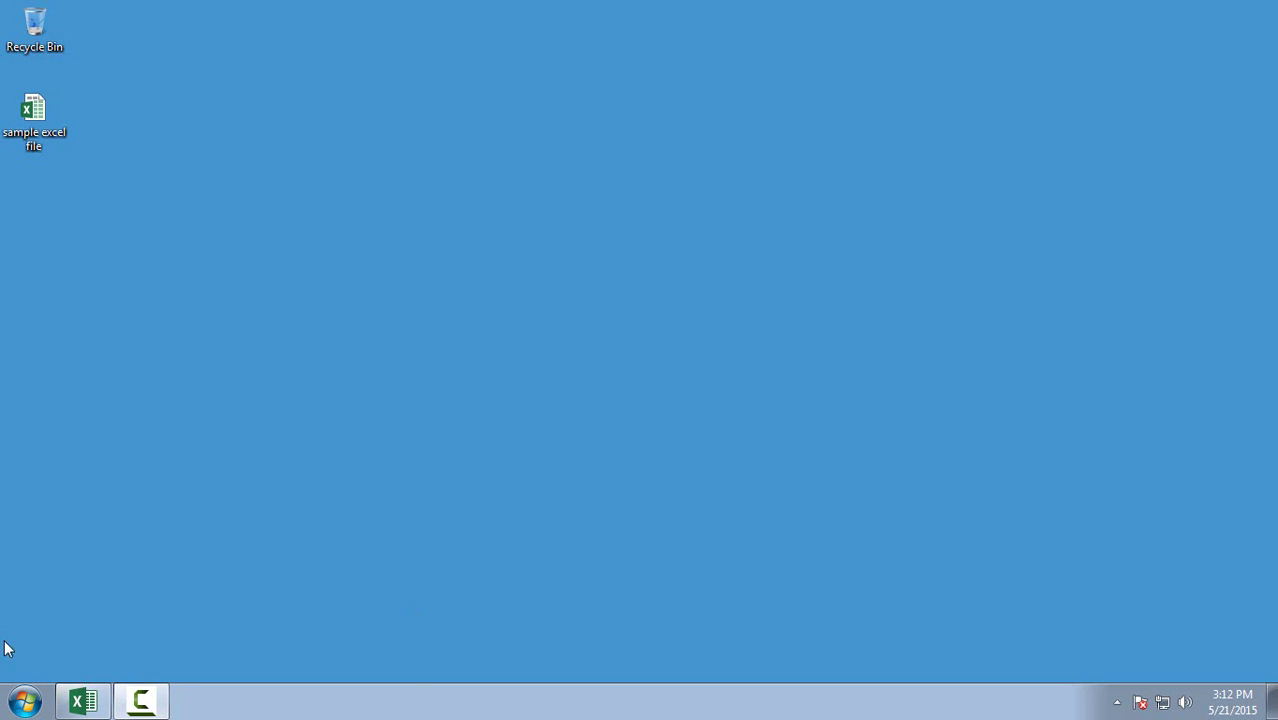
- Open the "sample excel file" workbook from the desktop and check the formula in cell D2 of Sheet1
double_click(33, 115)
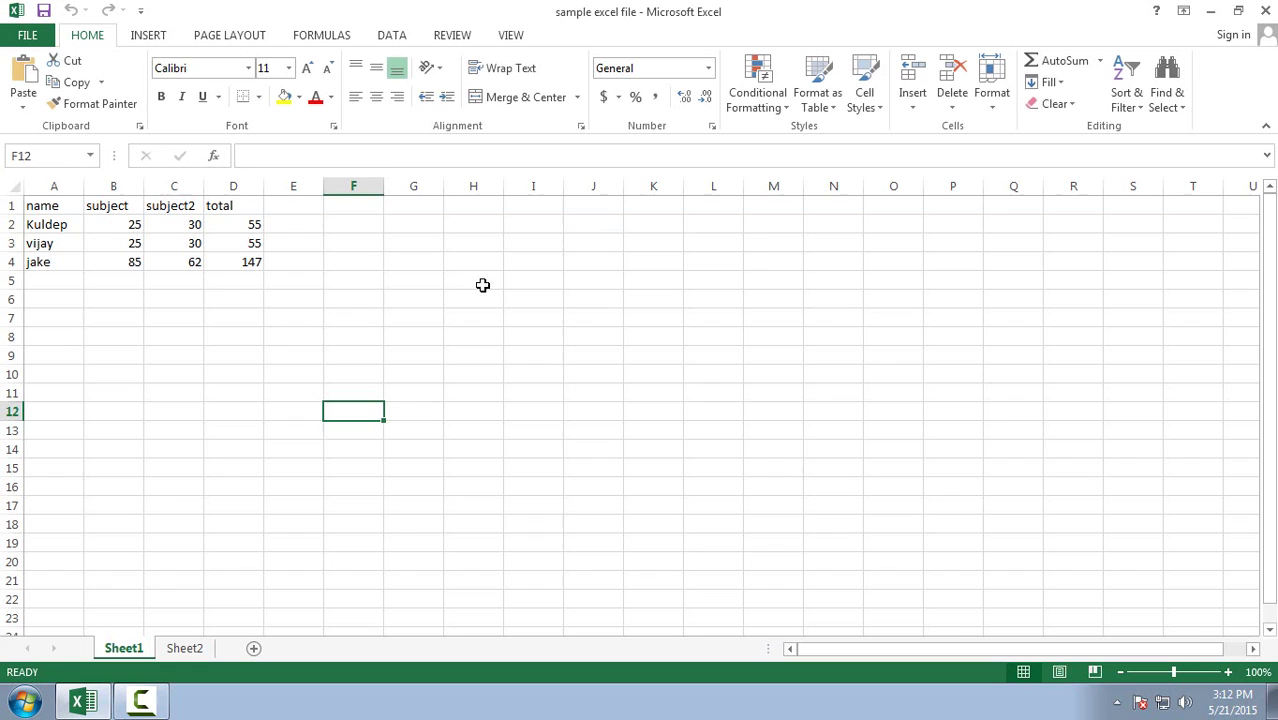
click(234, 299)
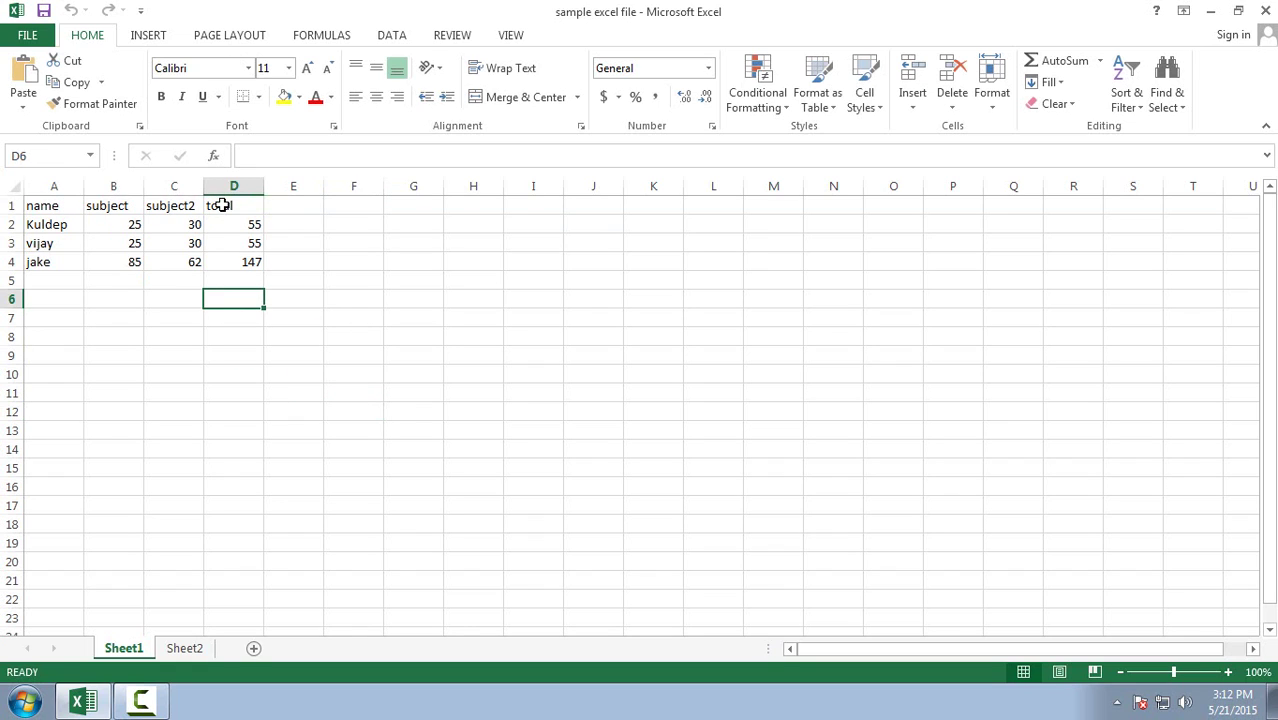
click(87, 331)
click(236, 232)
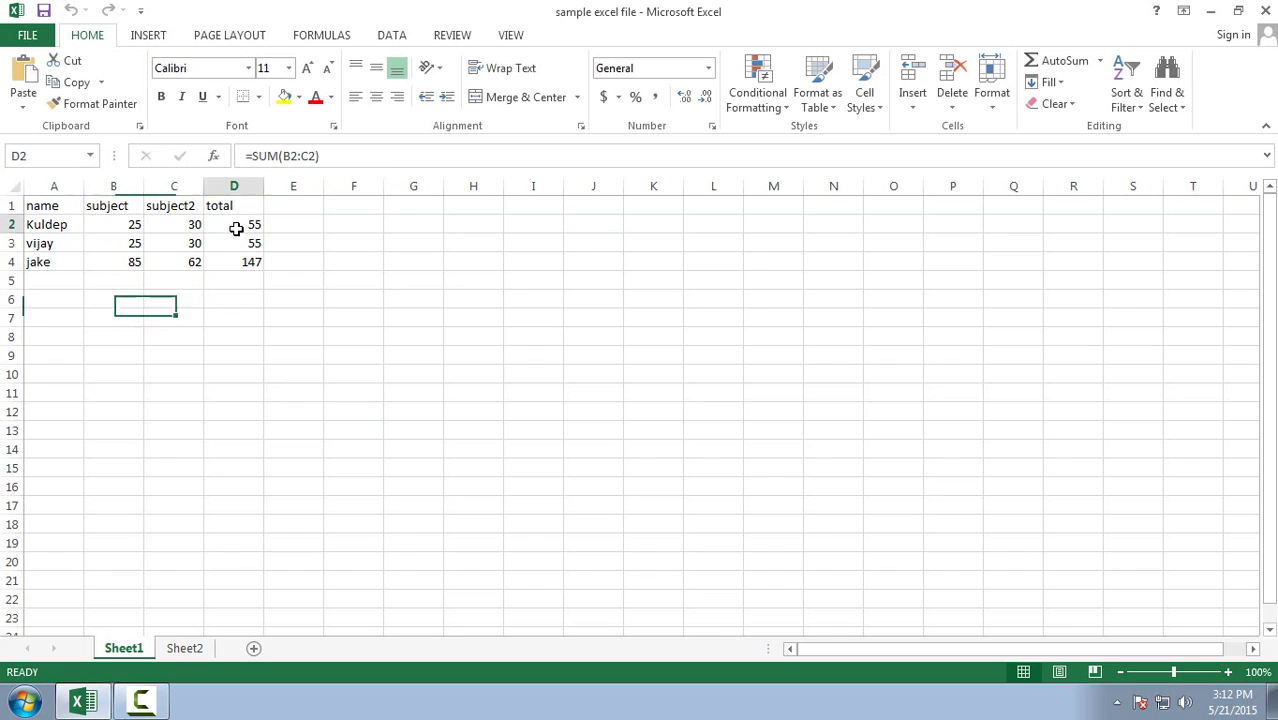
click(258, 303)
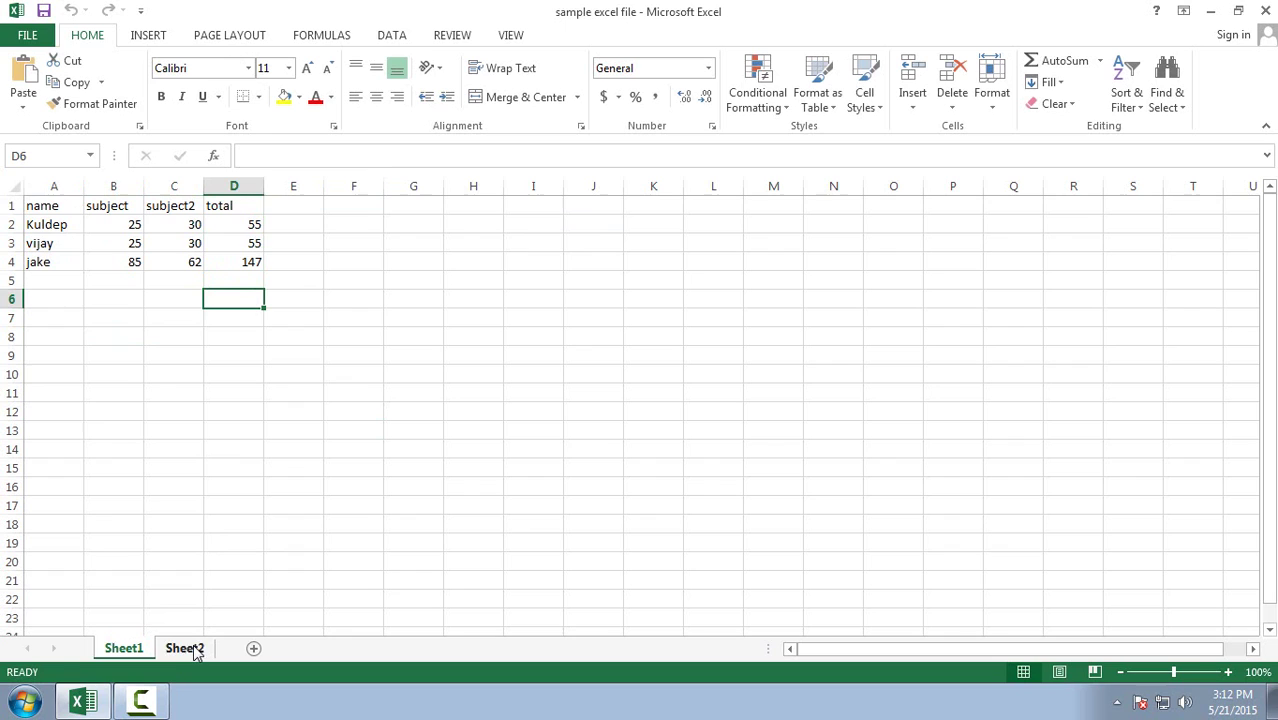
click(66, 373)
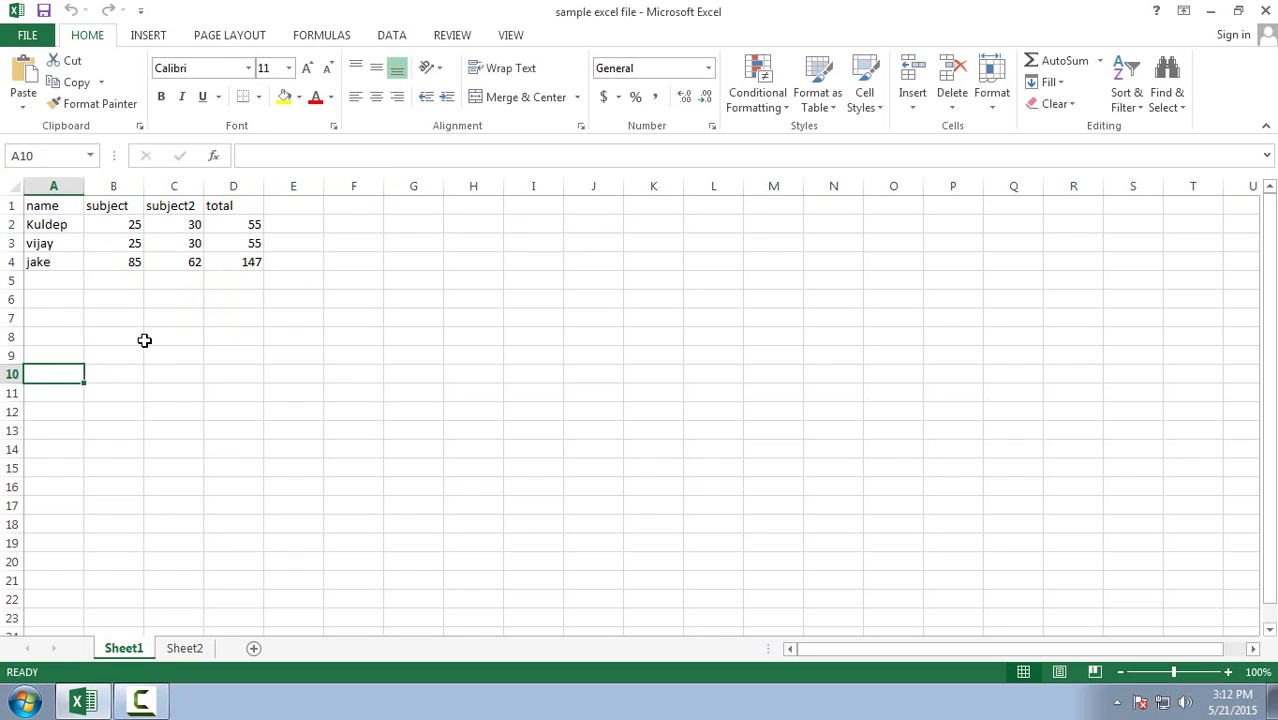
- Copy the range A1:D4 from Sheet1 and paste it at A1 of Sheet2 as Values & Source Formatting
drag(46, 205, 245, 259)
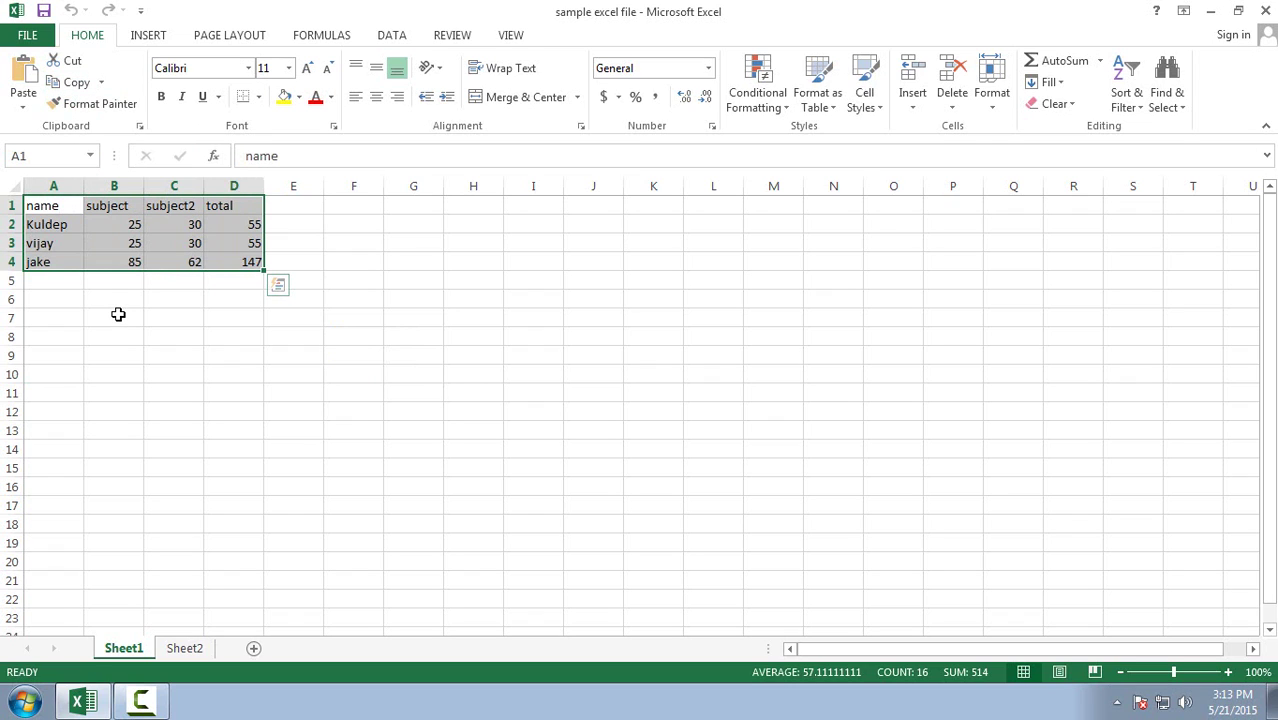
key(ctrl+c)
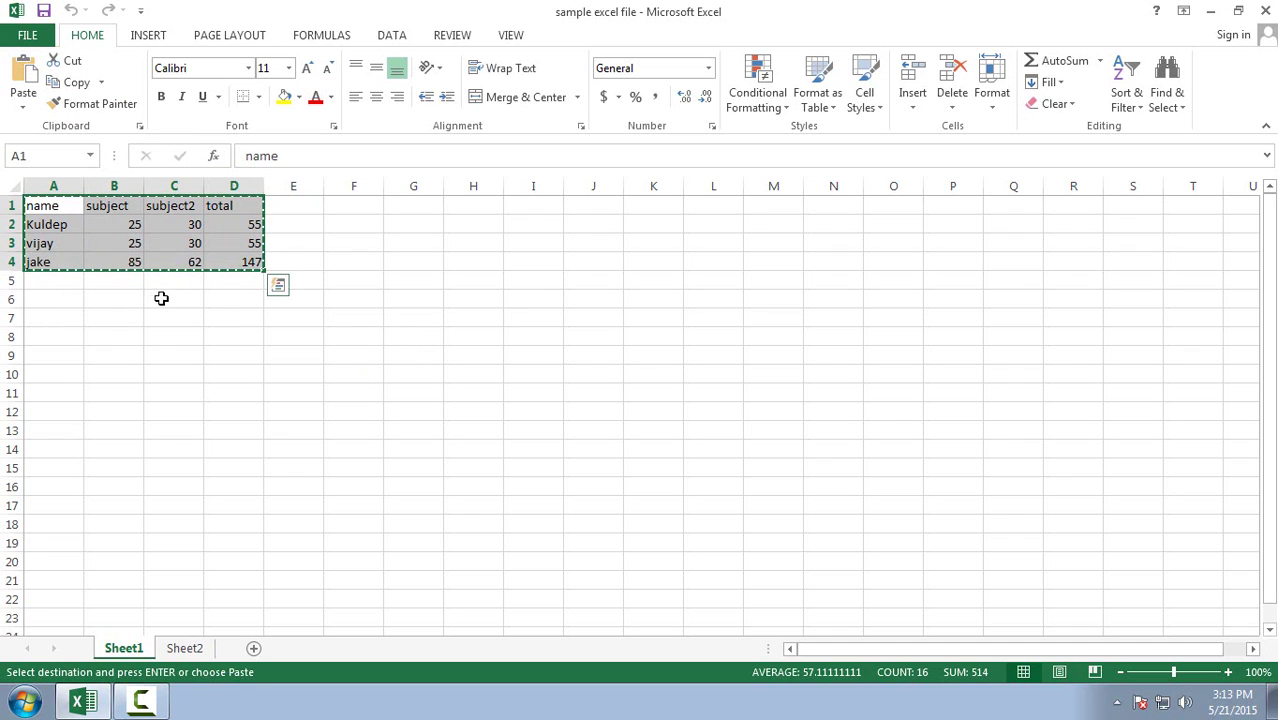
click(185, 649)
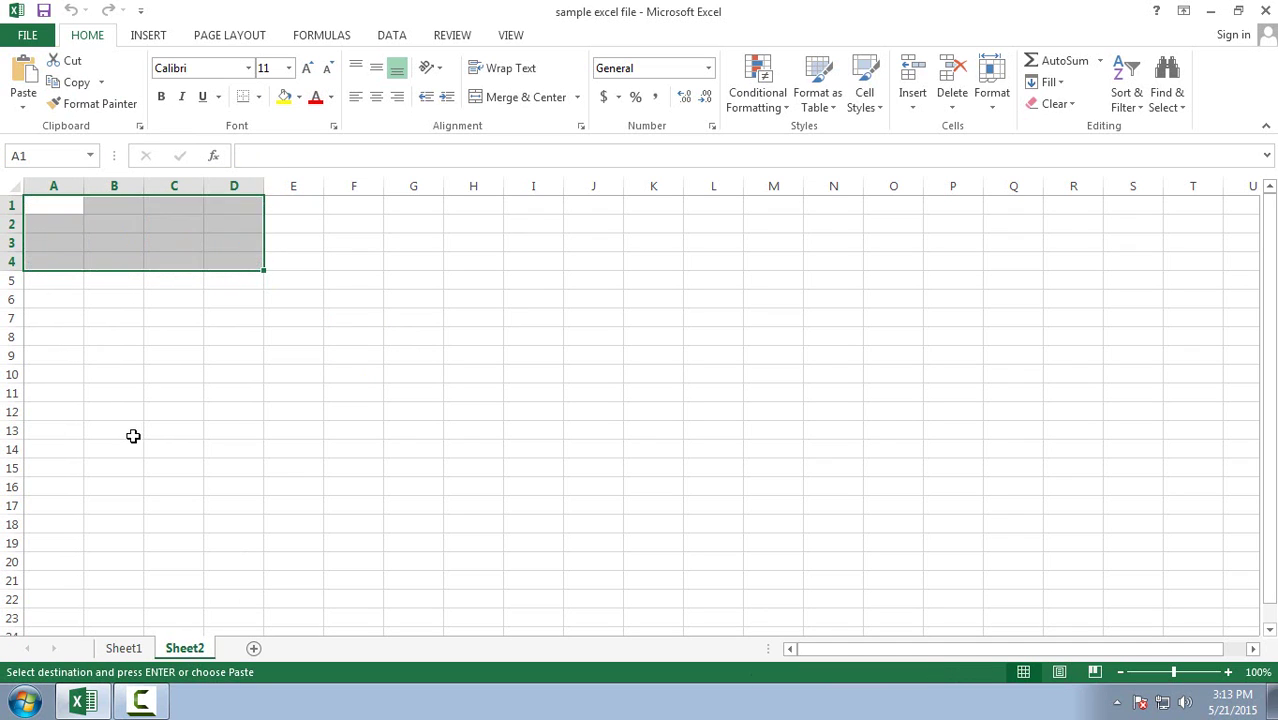
click(117, 332)
click(58, 204)
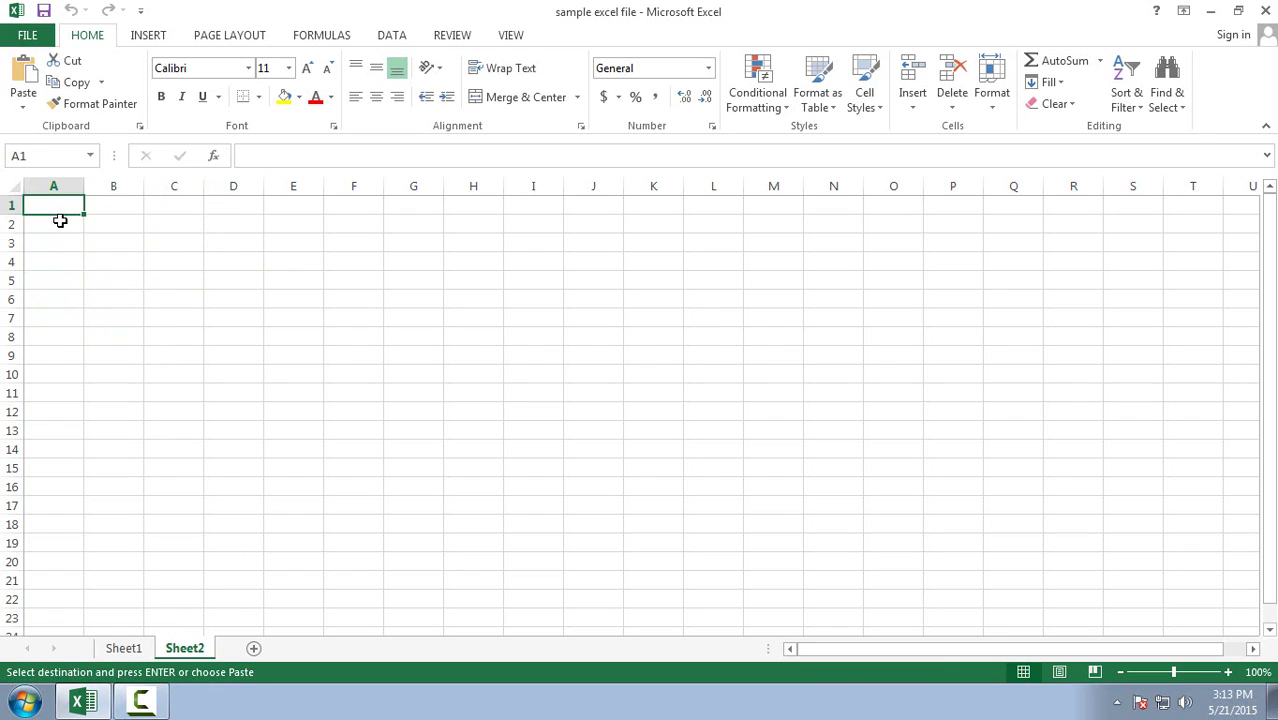
click(23, 106)
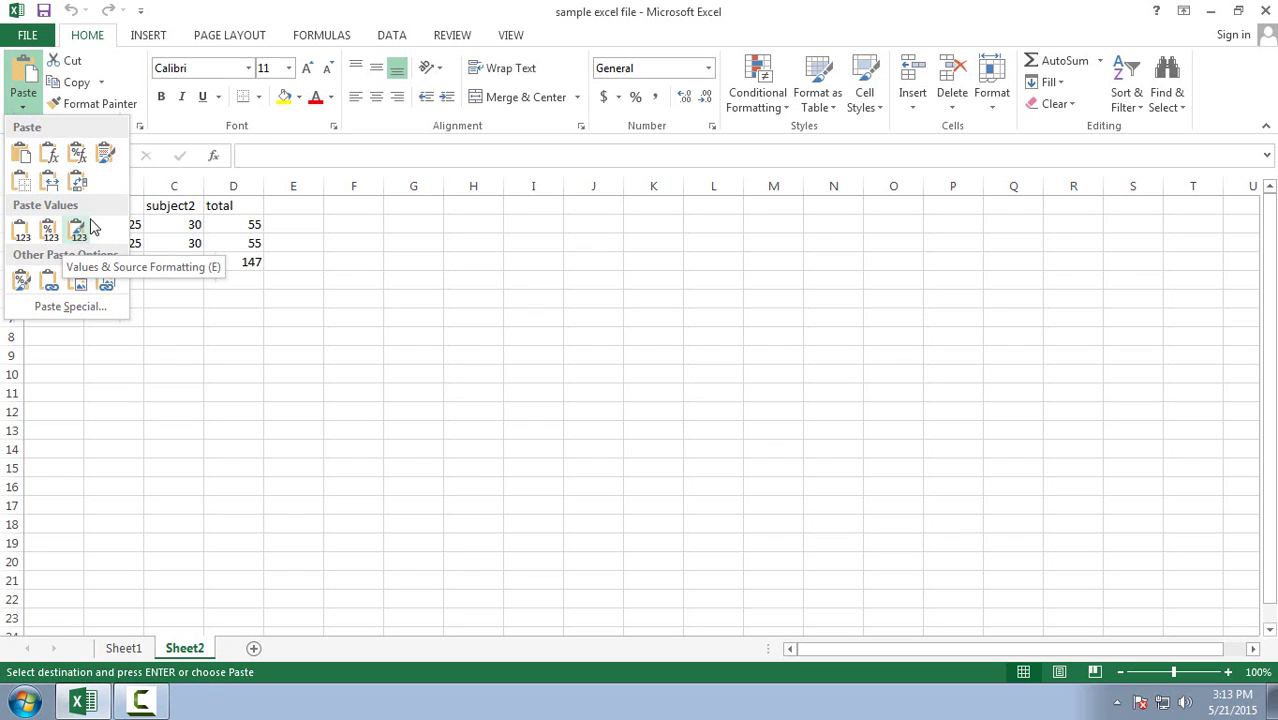
click(79, 236)
click(124, 332)
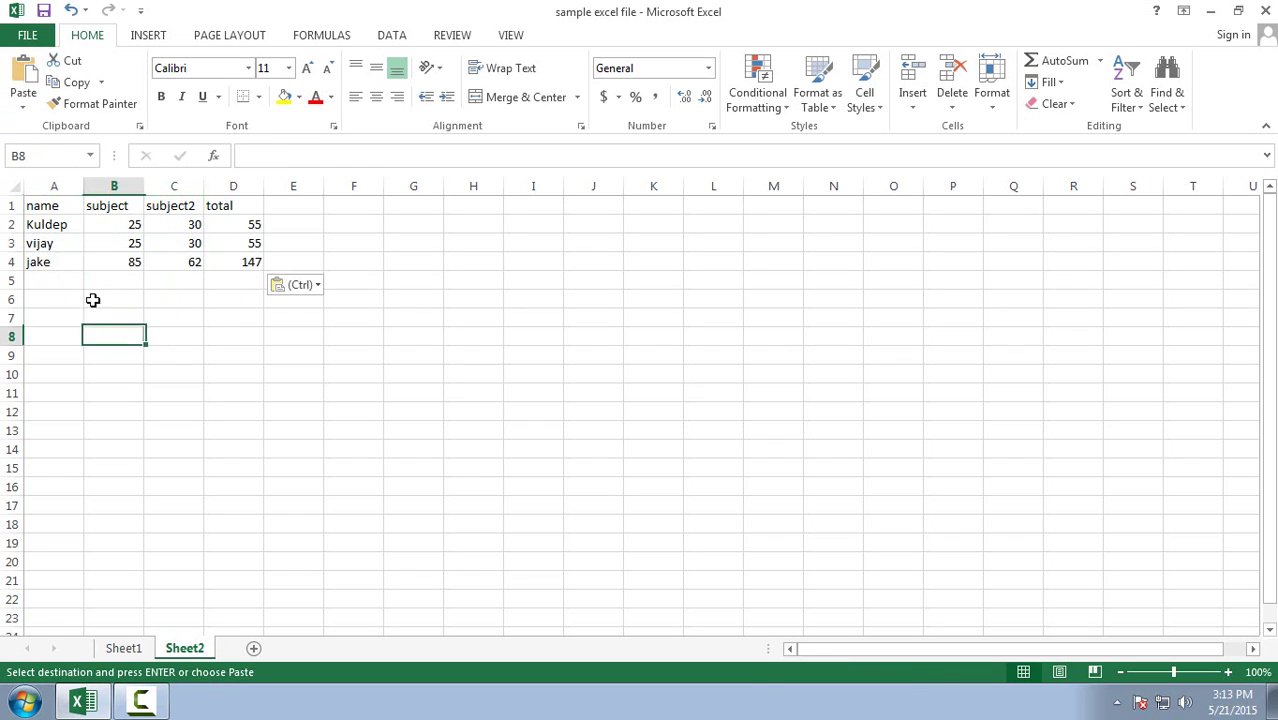
- Examine the content of the pasted total in cell D2 of Sheet2
drag(46, 205, 246, 262)
click(240, 310)
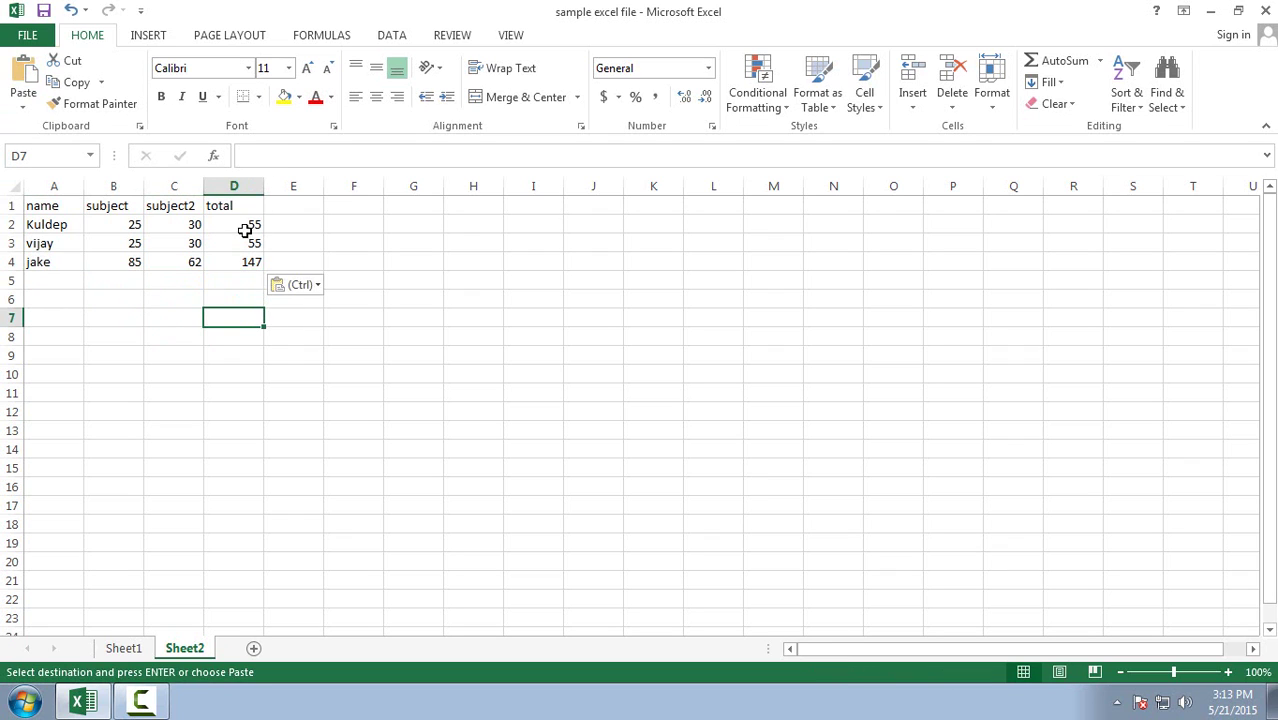
click(252, 225)
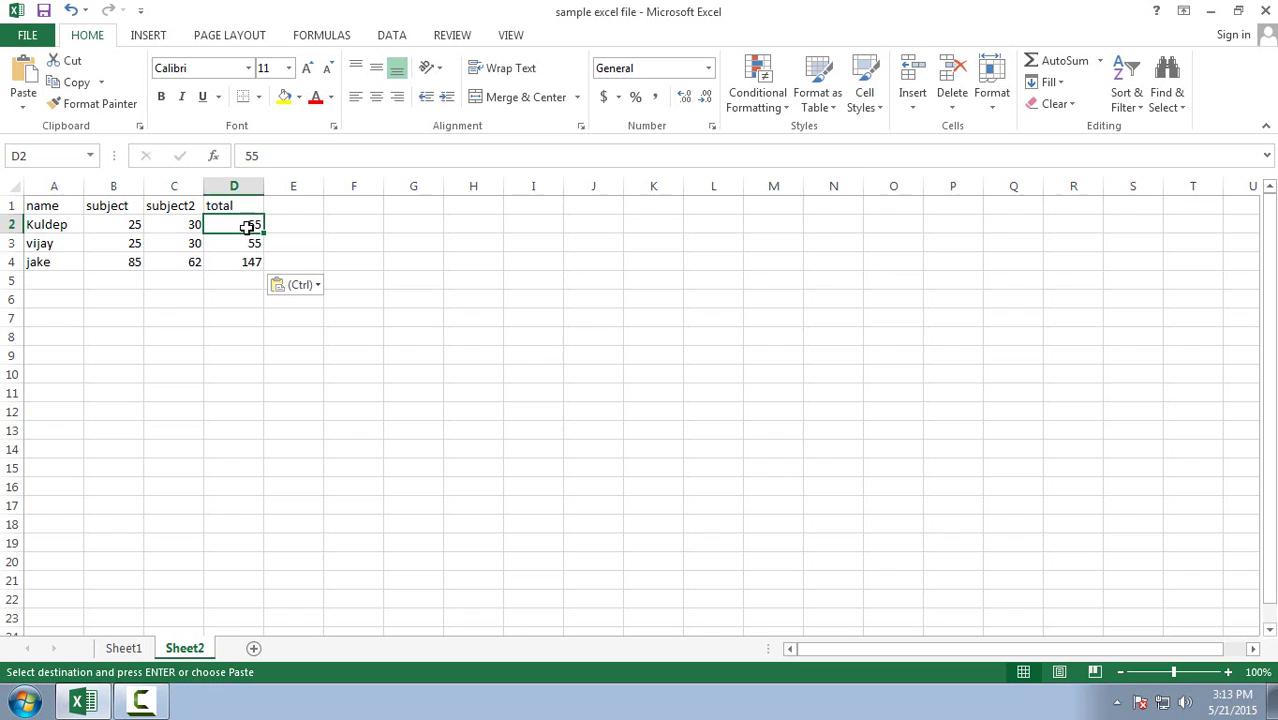
drag(265, 156, 241, 156)
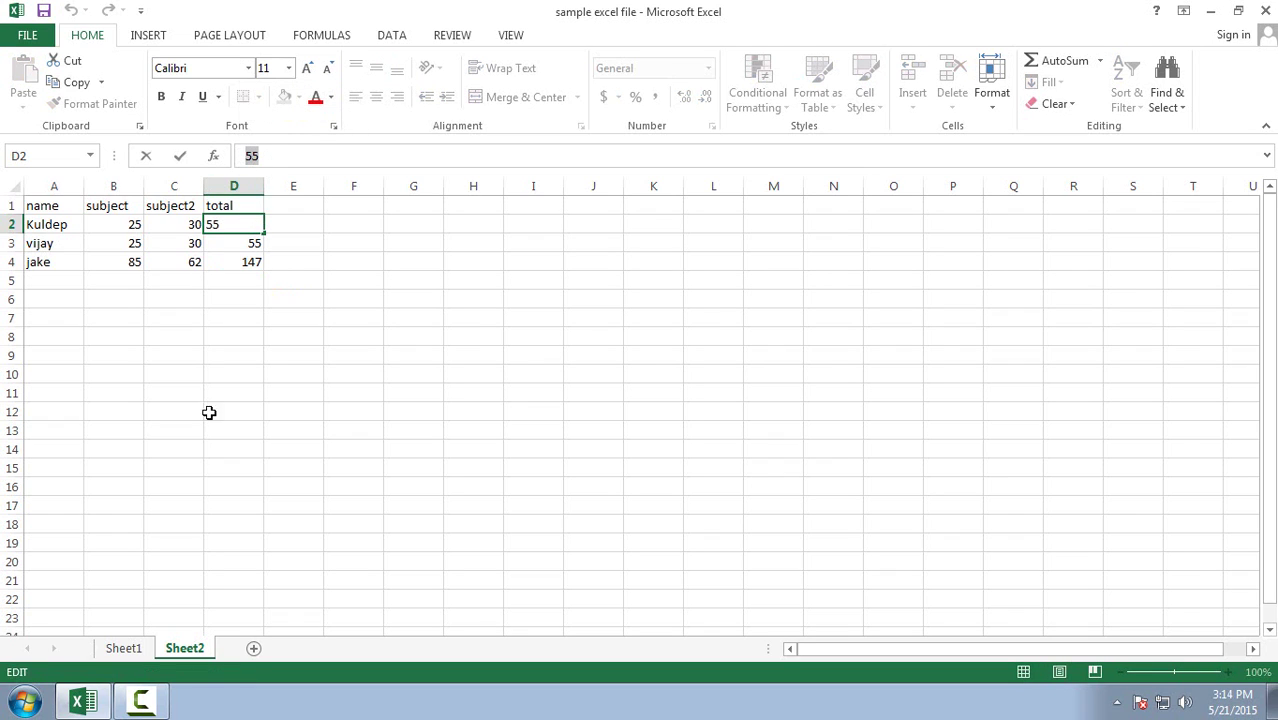
- Return to Sheet1 and examine the original formula in cell D2, leaving it unedited
click(124, 650)
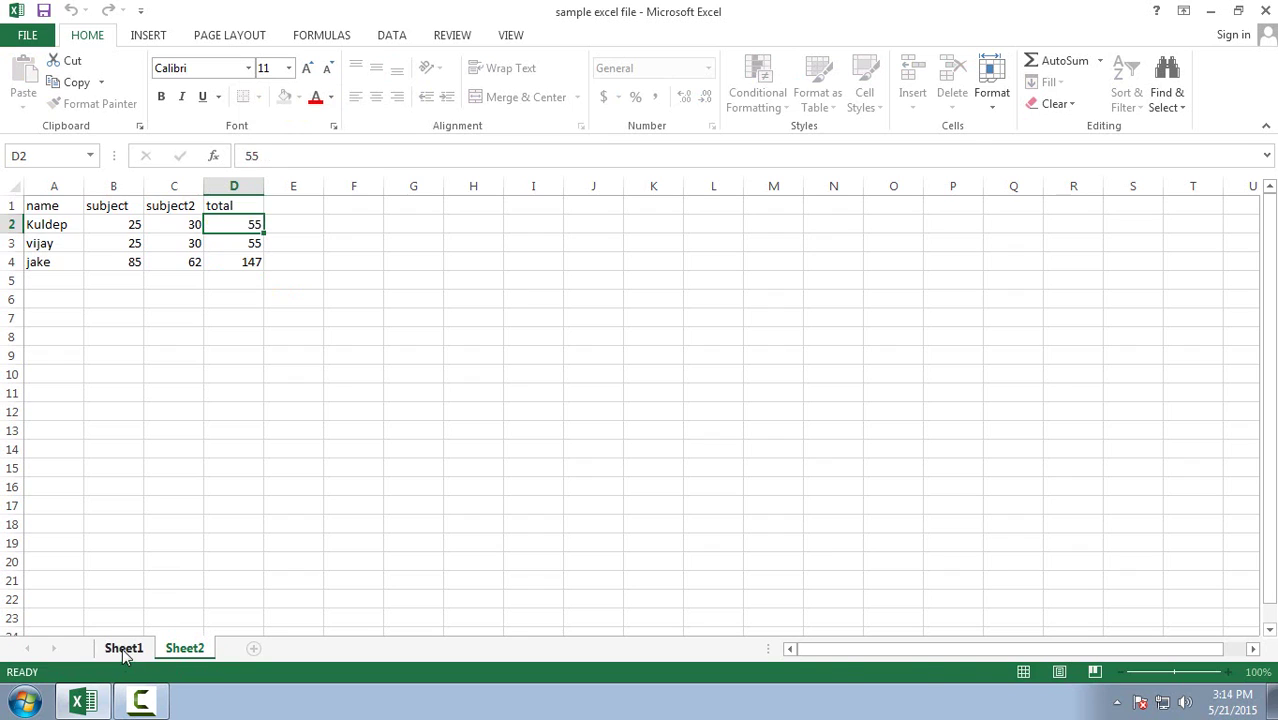
key(ctrl+a)
click(213, 447)
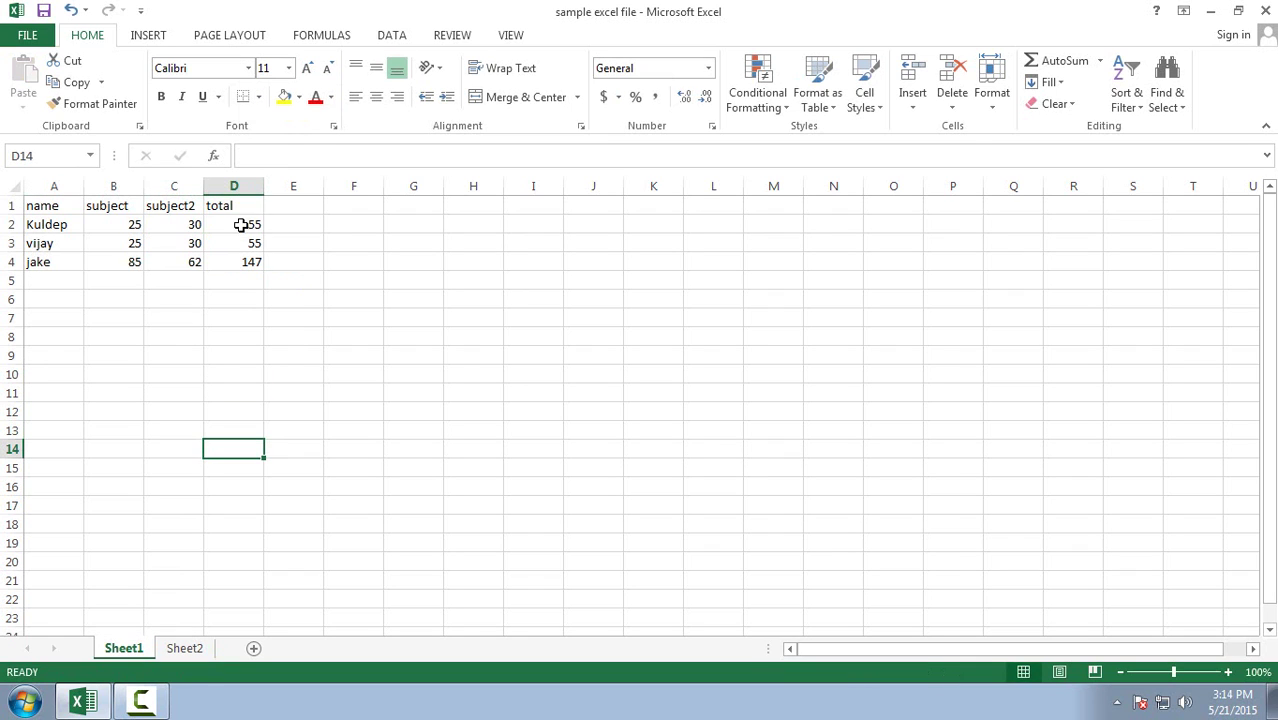
click(241, 225)
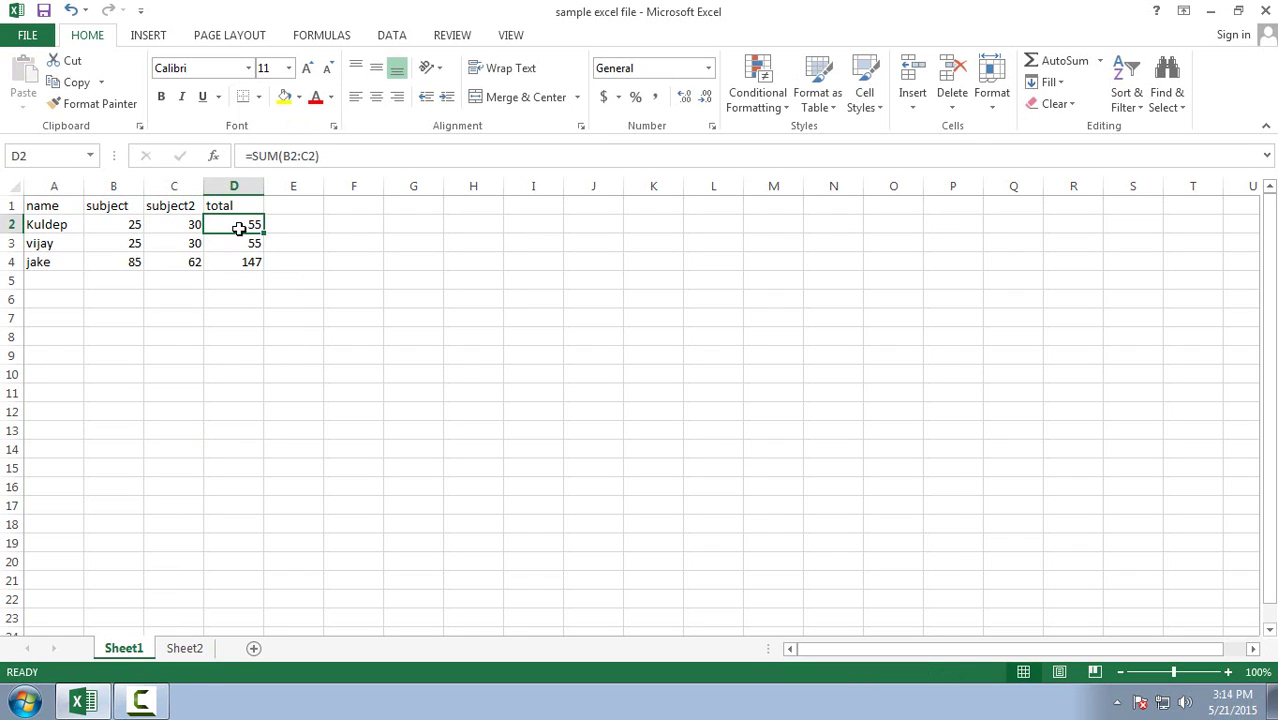
drag(324, 156, 251, 155)
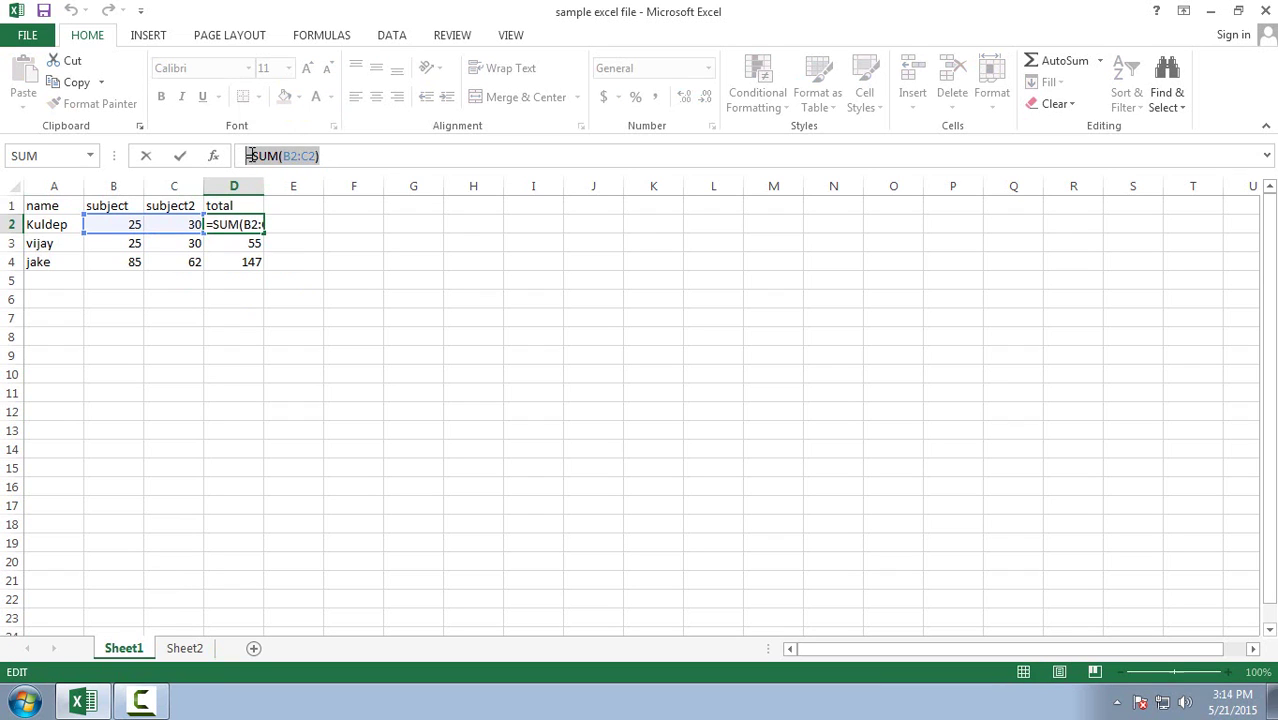
click(351, 157)
key(Escape)
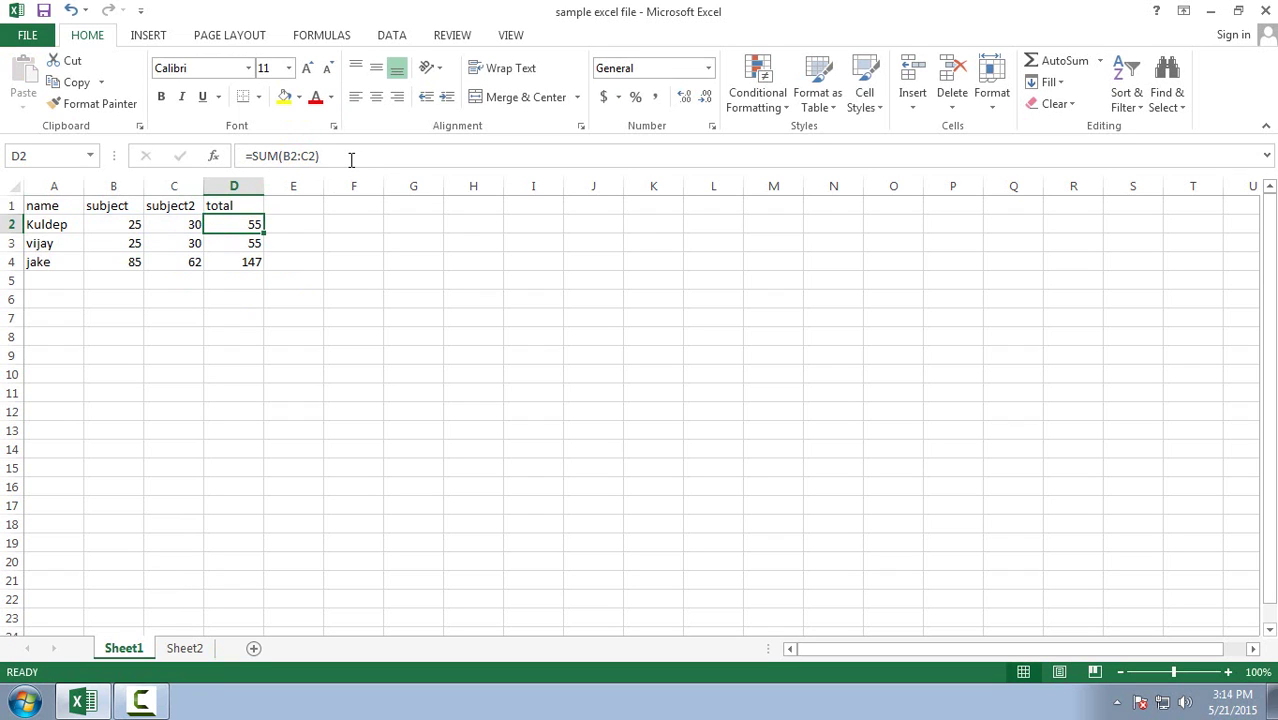
click(152, 302)
click(35, 205)
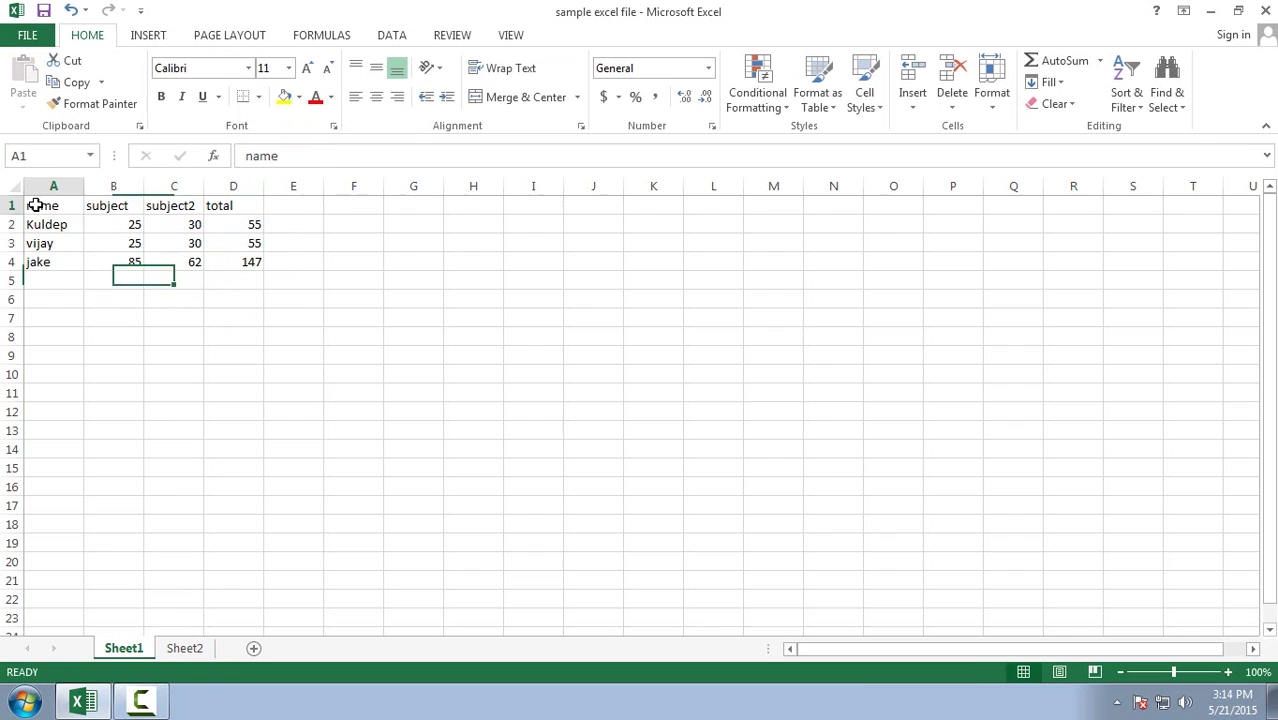
drag(35, 205, 219, 262)
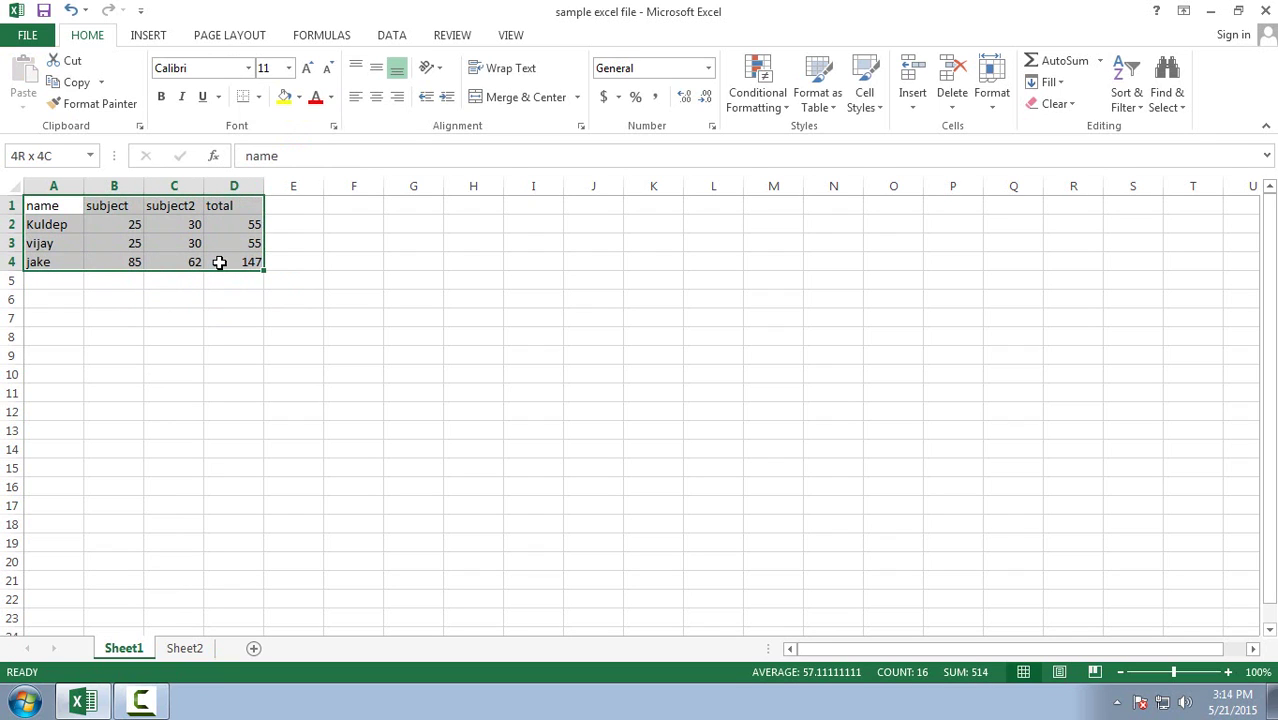
click(100, 303)
drag(43, 205, 212, 262)
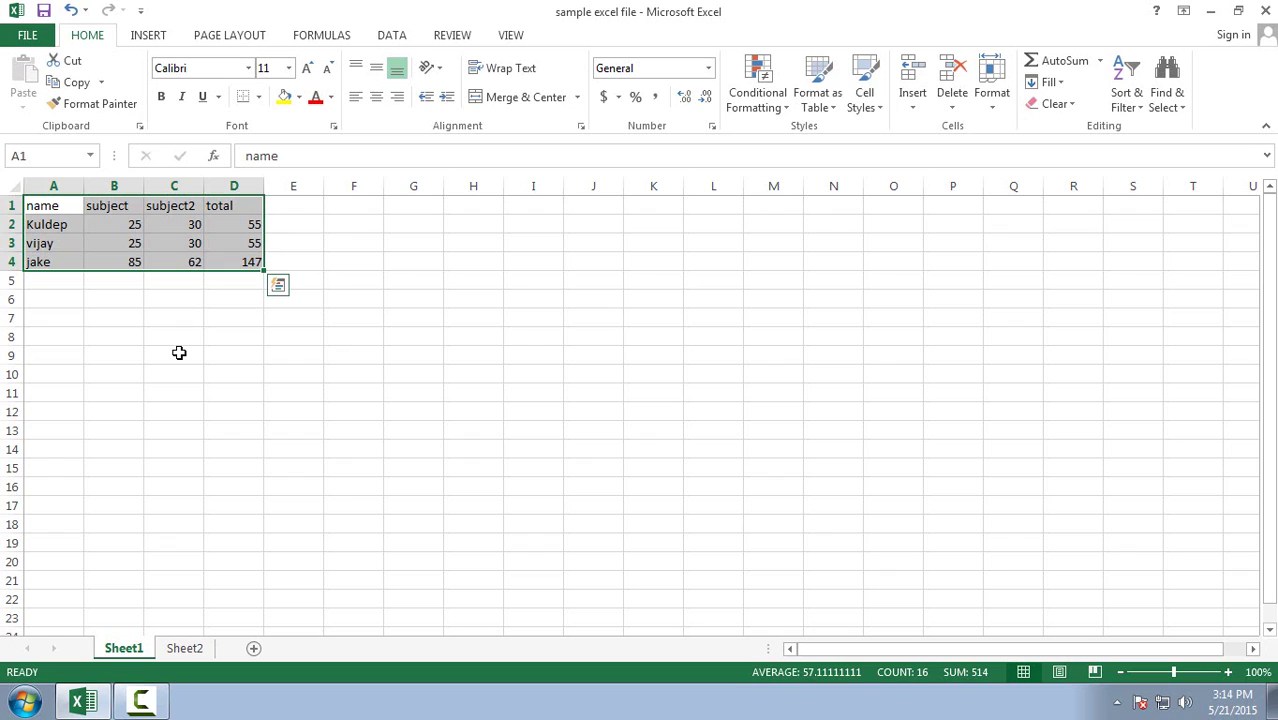
key(ctrl+q)
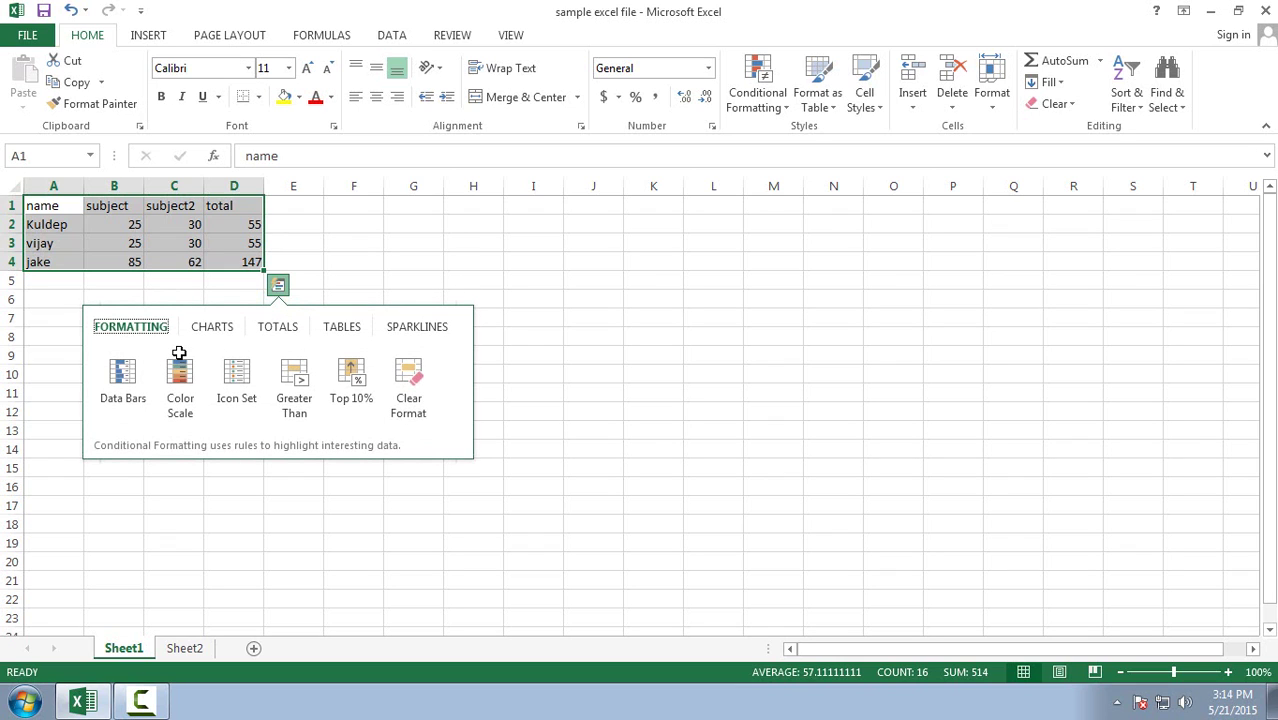
click(190, 651)
click(41, 315)
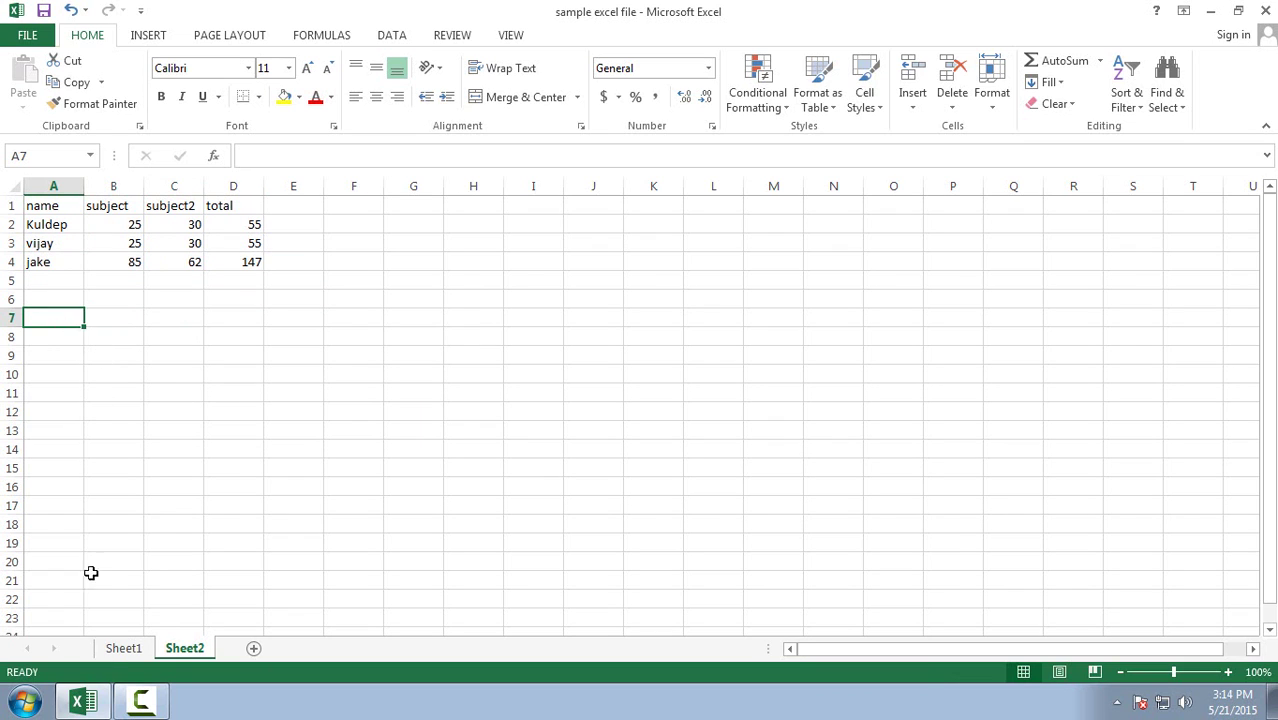
click(124, 649)
click(120, 320)
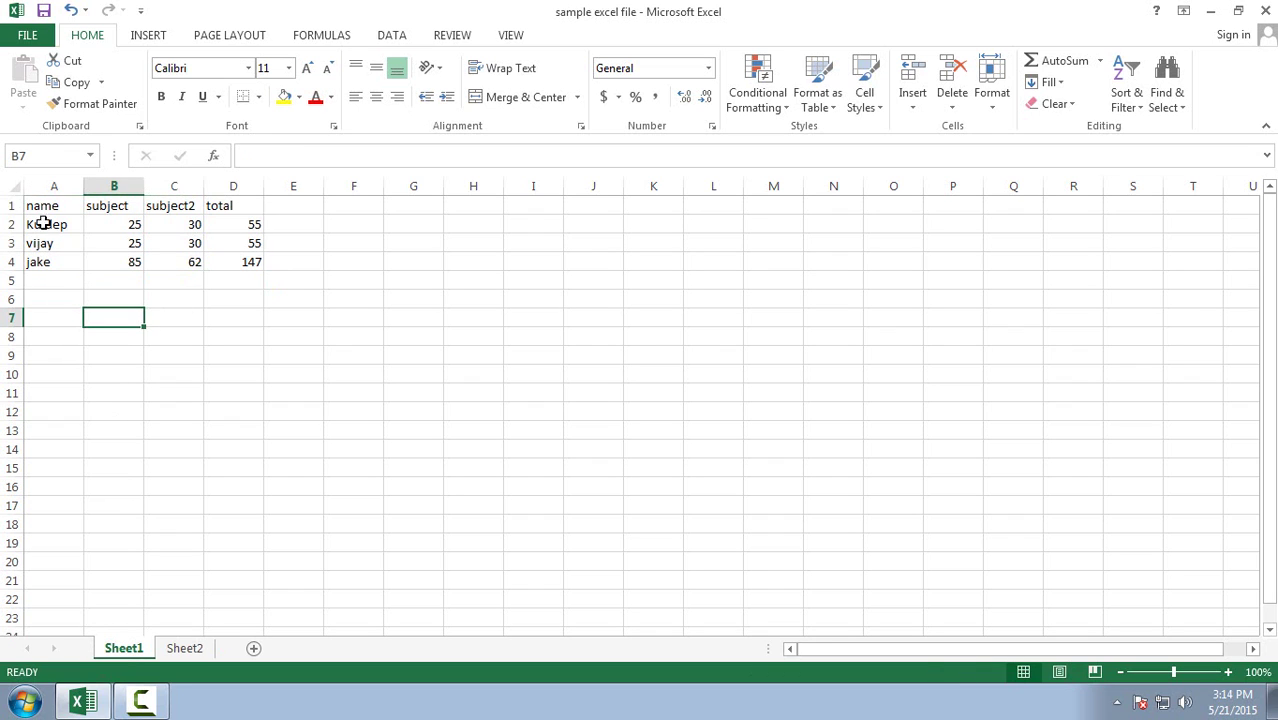
- Copy the range A1:D4 on Sheet1, including headers and totals
click(32, 204)
drag(74, 228, 215, 262)
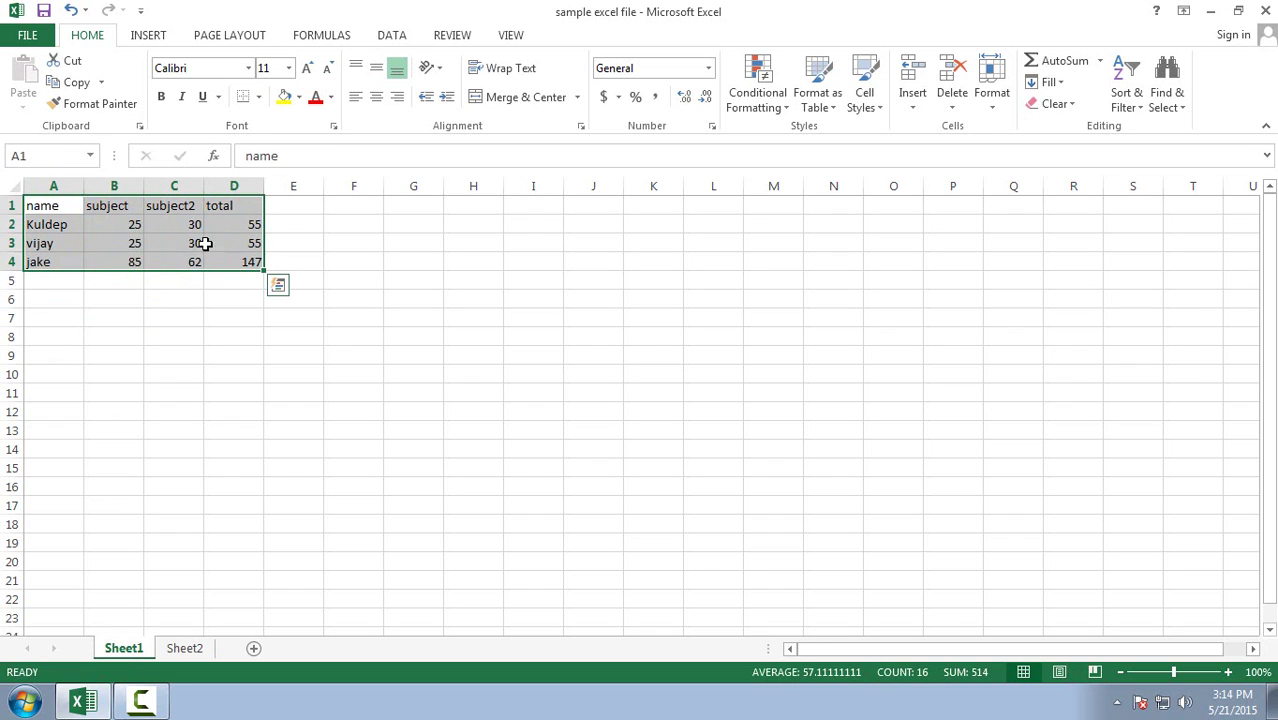
right_click(151, 226)
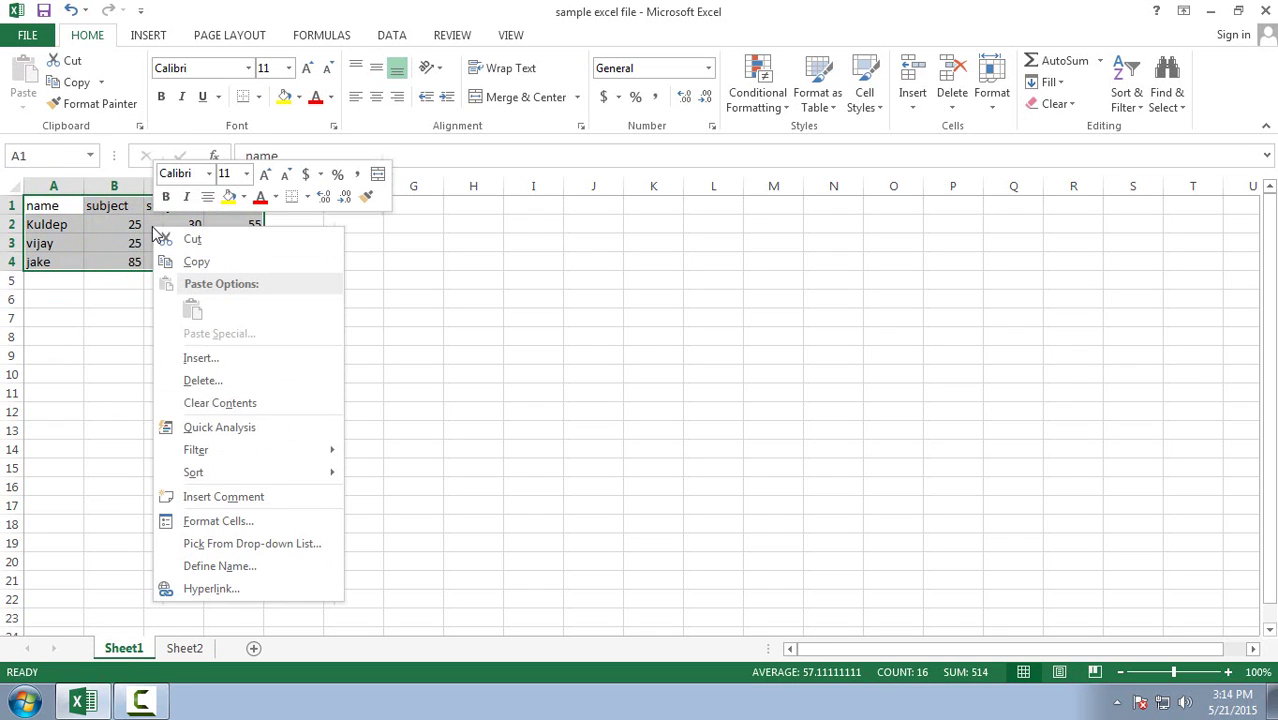
click(195, 262)
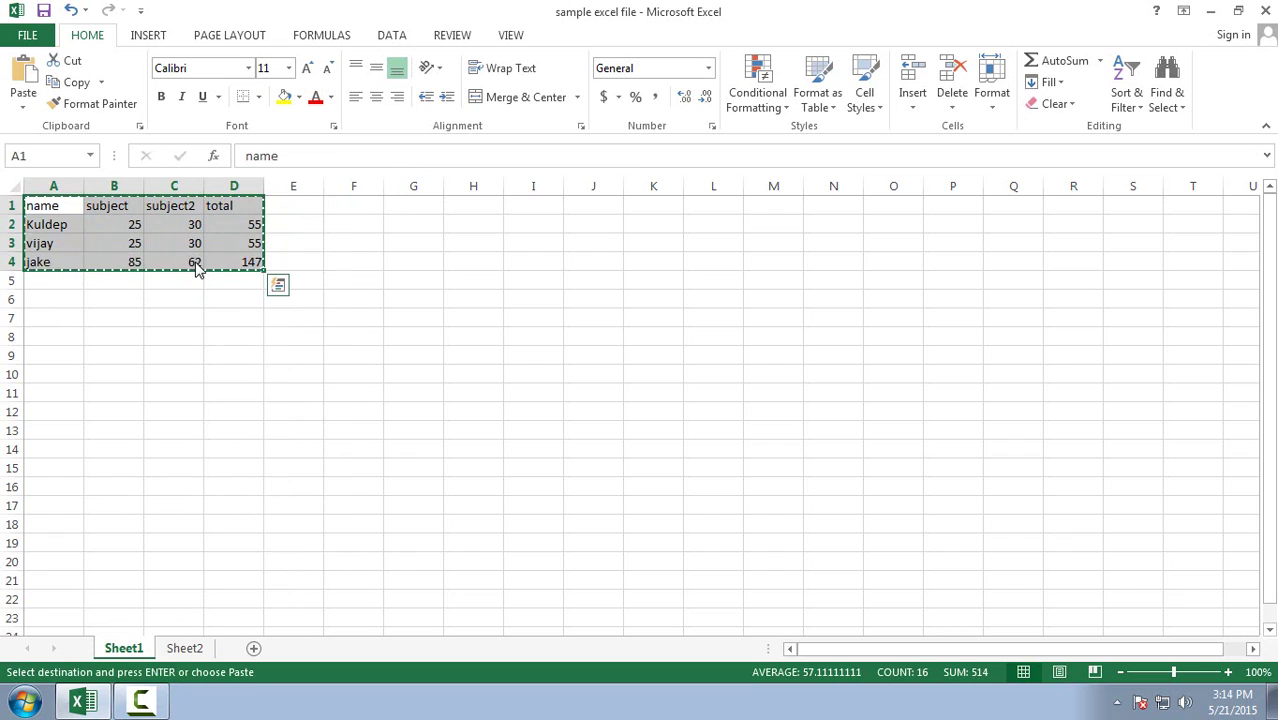
- Paste the copied table at cell A7 of Sheet2 through Paste Special with the Values option
click(186, 649)
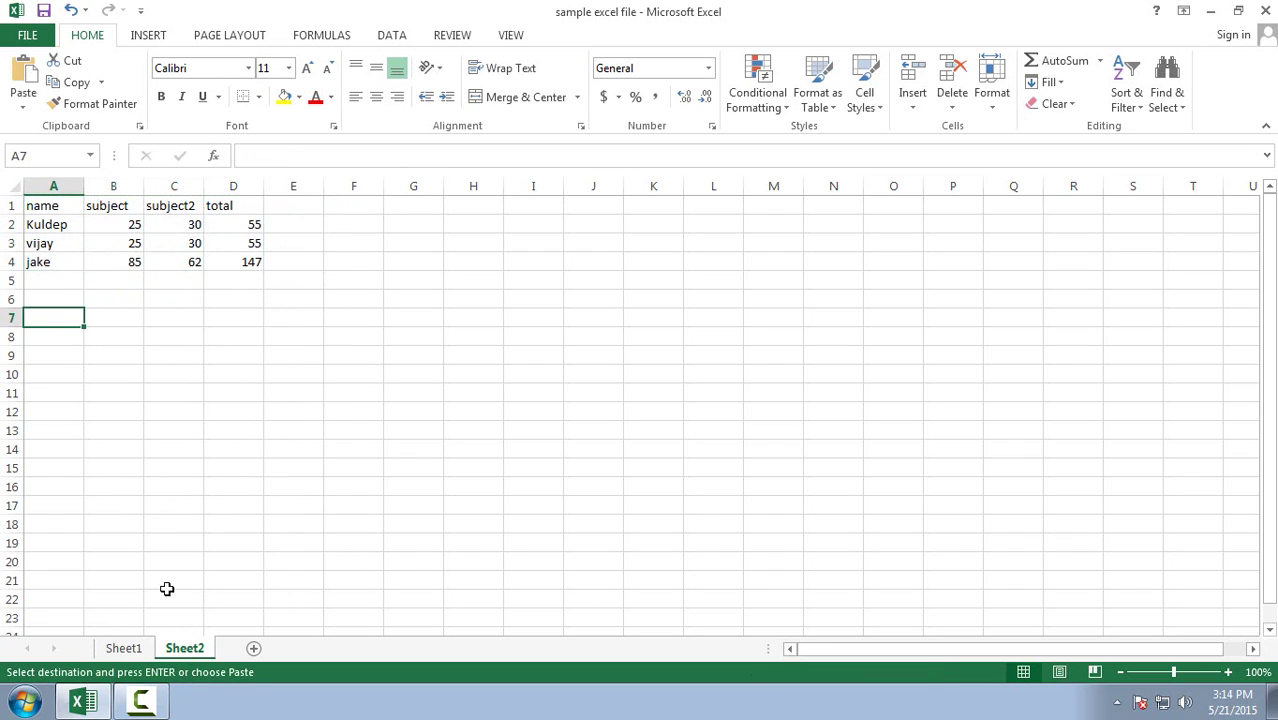
click(34, 330)
key(Up)
key(ctrl+alt+v)
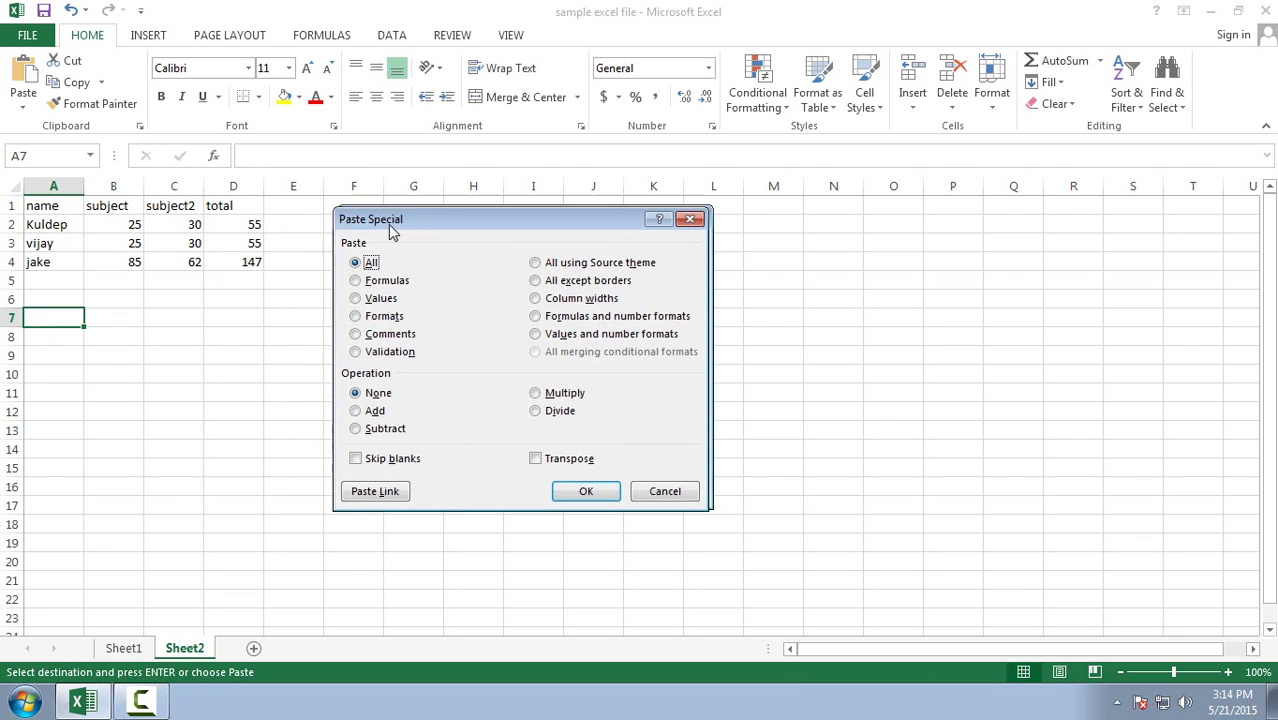
drag(413, 223, 396, 263)
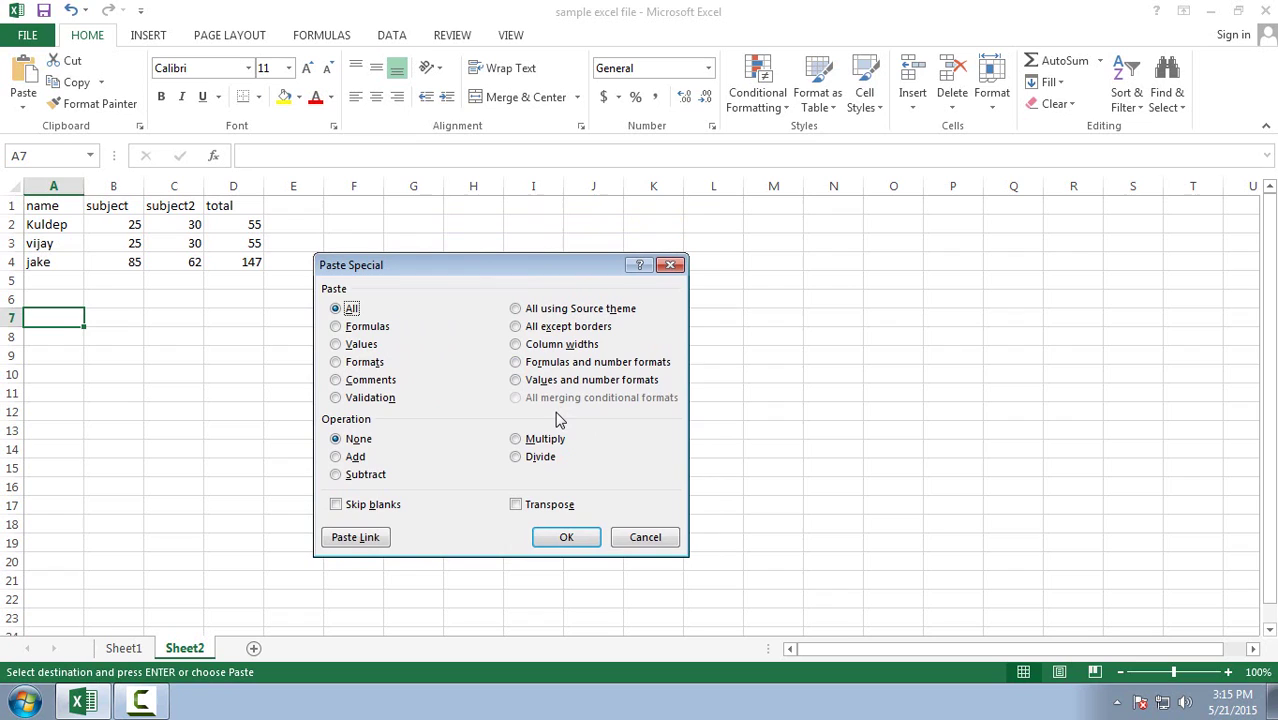
click(336, 345)
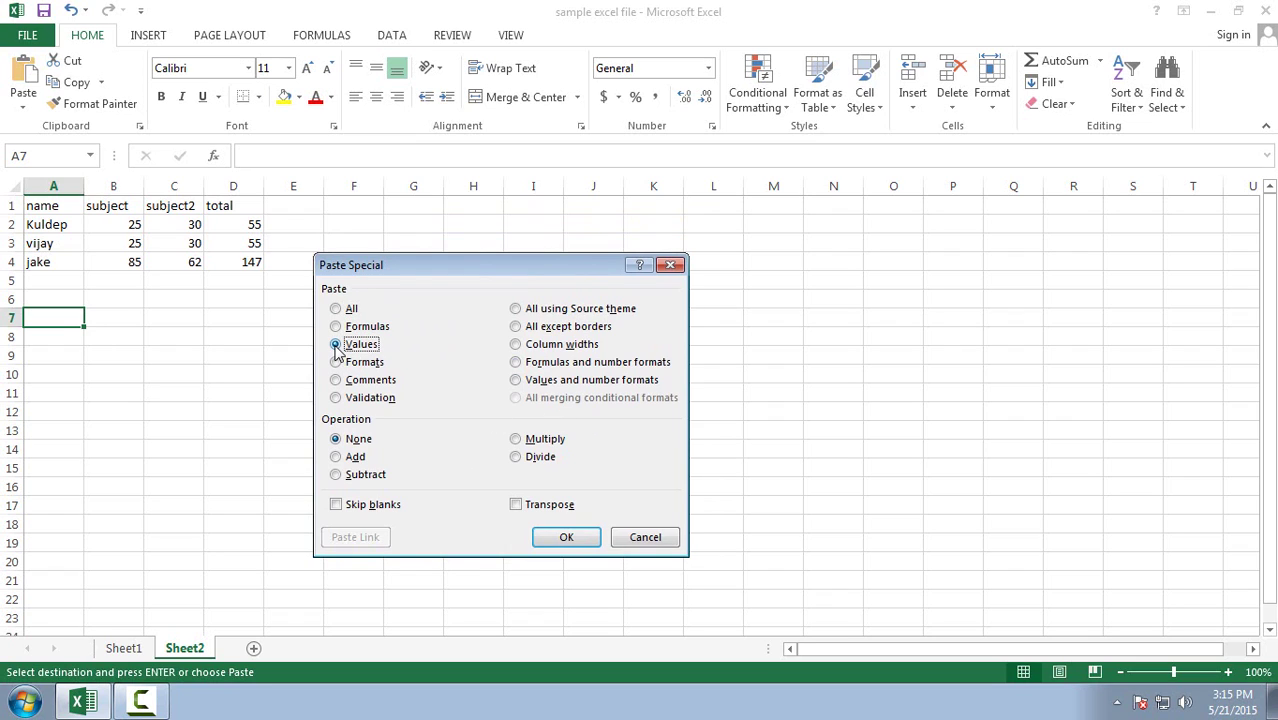
click(565, 538)
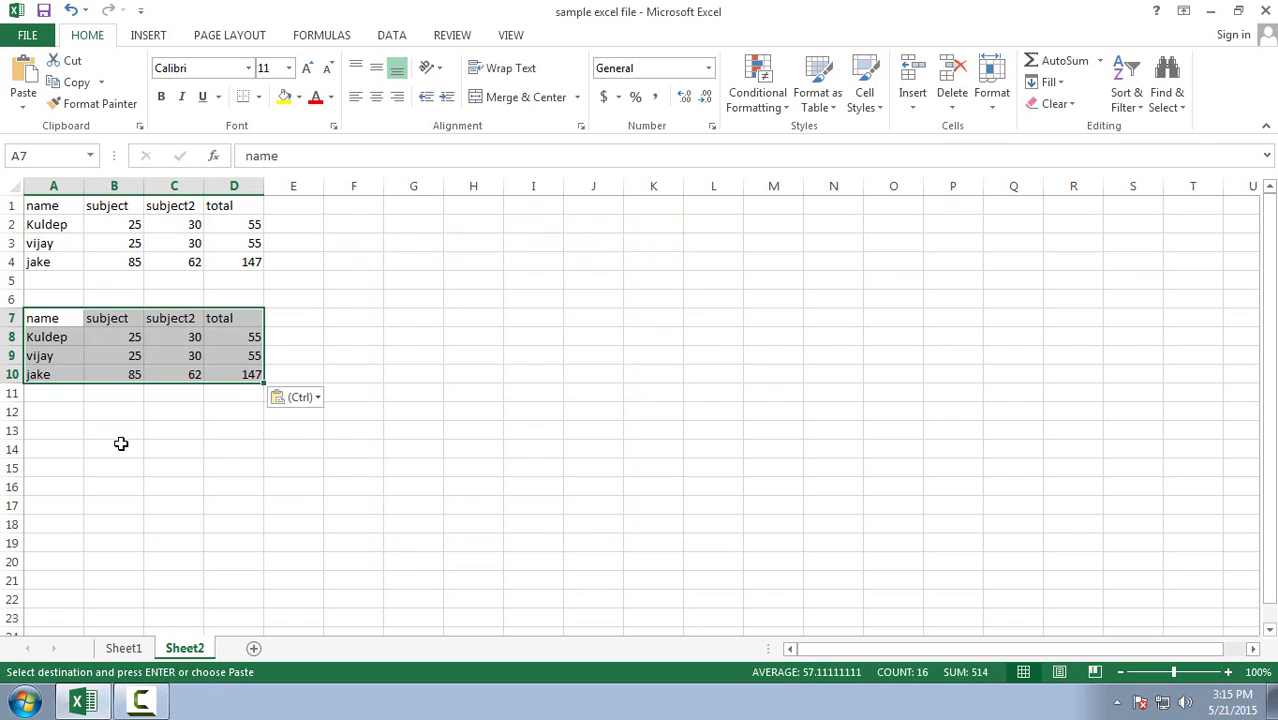
click(80, 392)
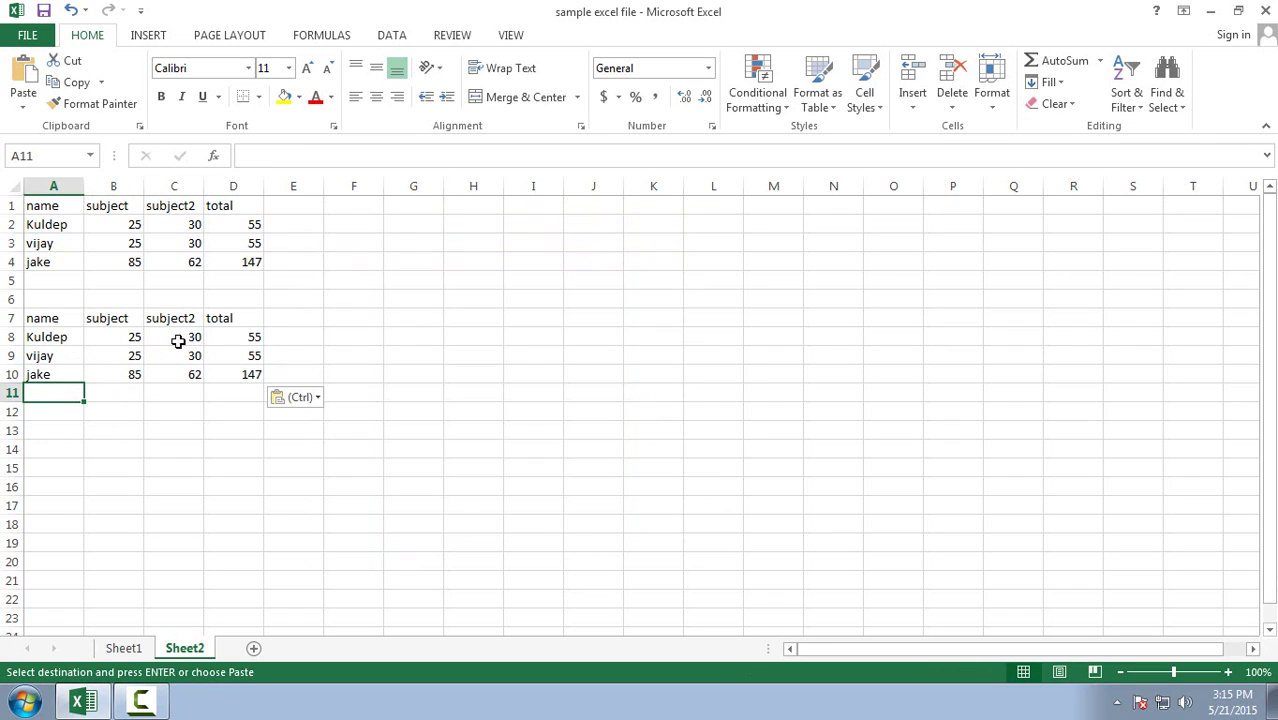
- Examine the contents of total cells D8 and D10 in the second pasted table
click(245, 339)
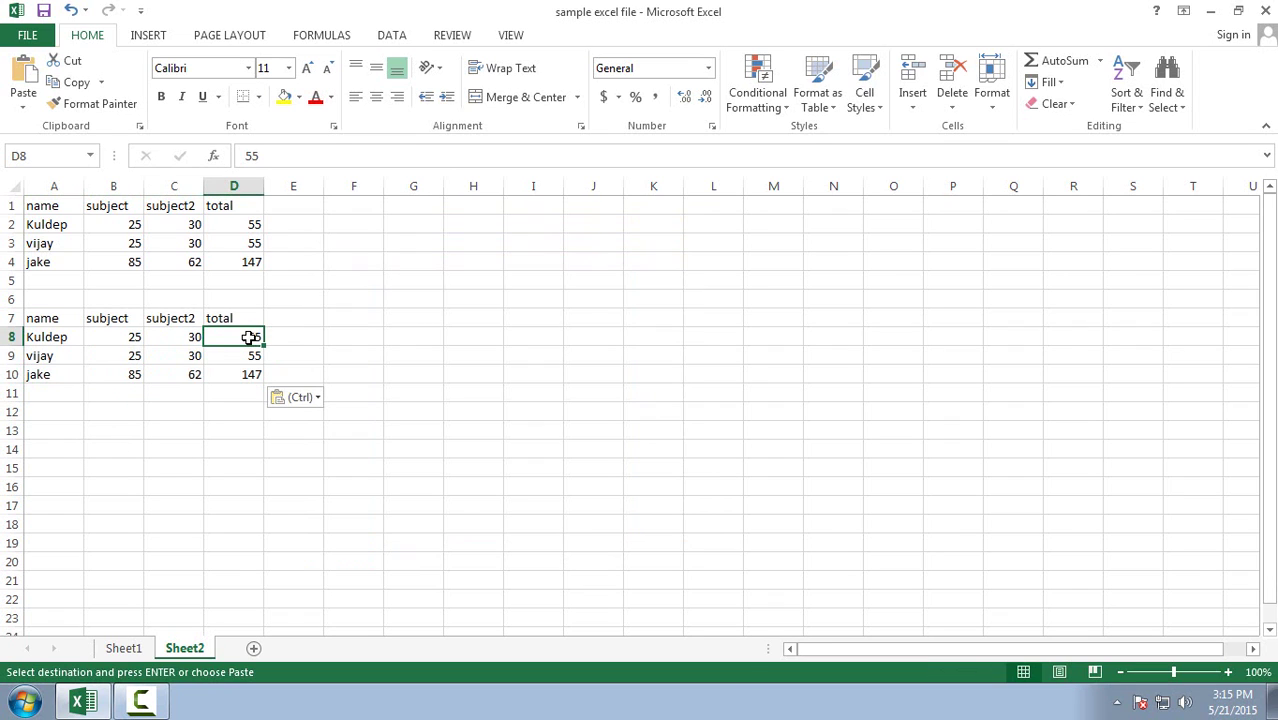
click(272, 158)
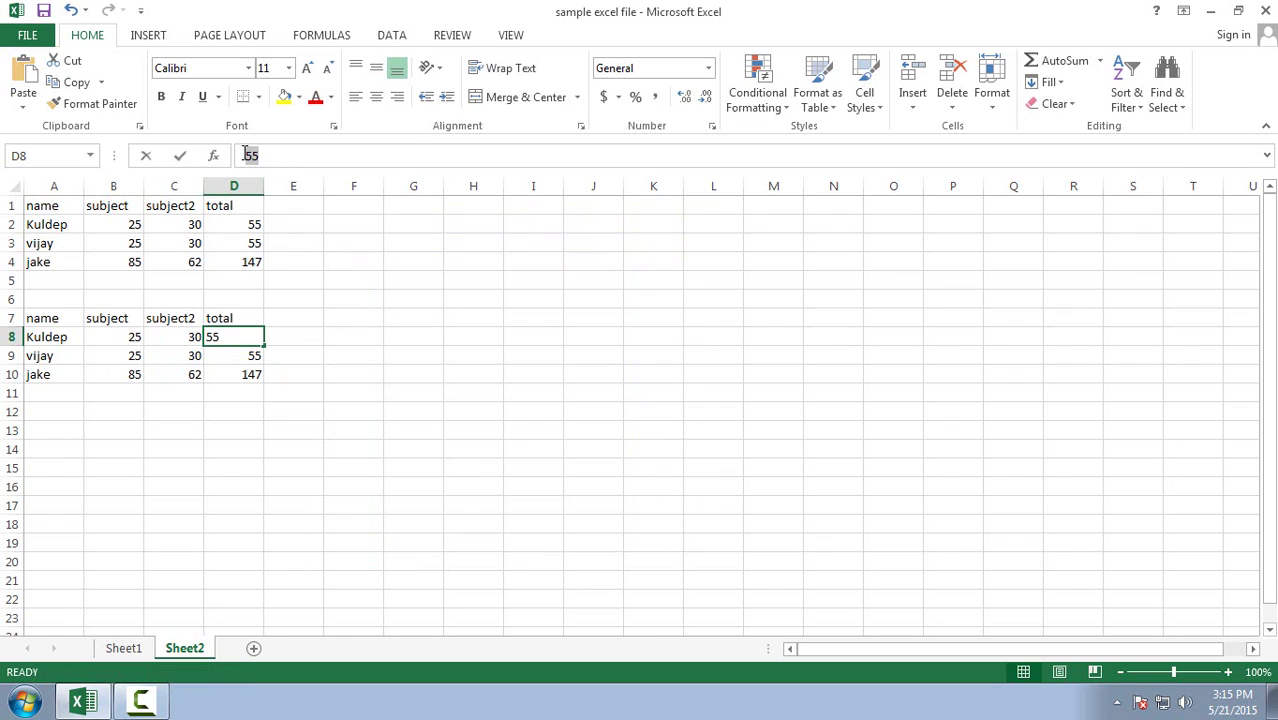
double_click(268, 158)
click(233, 369)
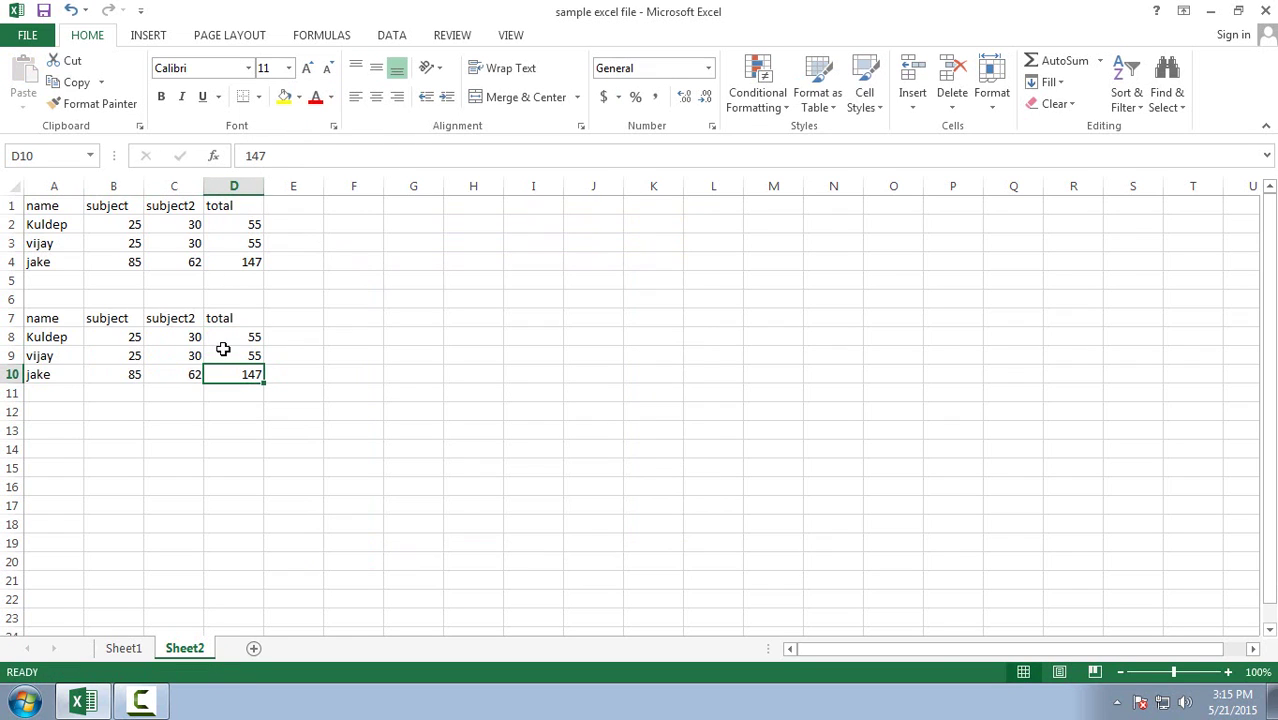